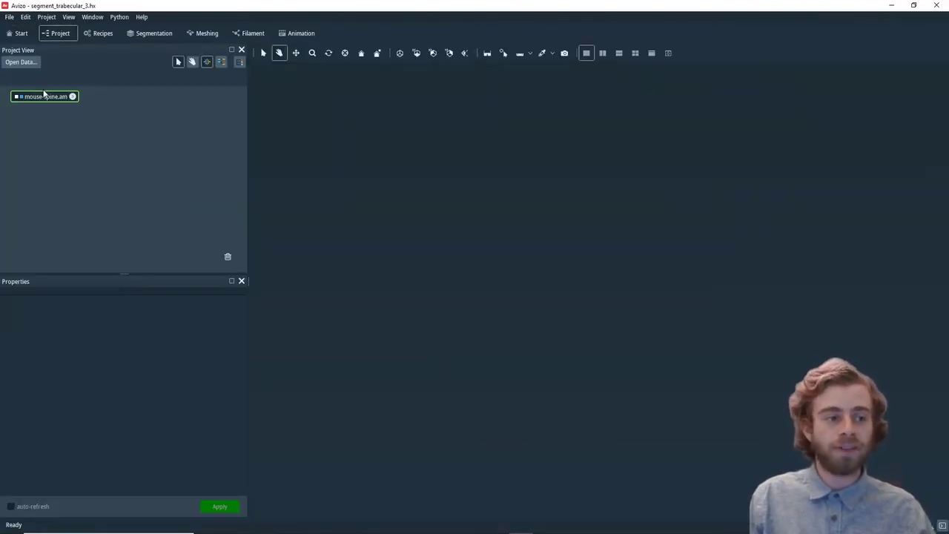
Select mouse-spine.am to show its properties: 585 x 456 x 491, 16-bit grayscale
click(49, 96)
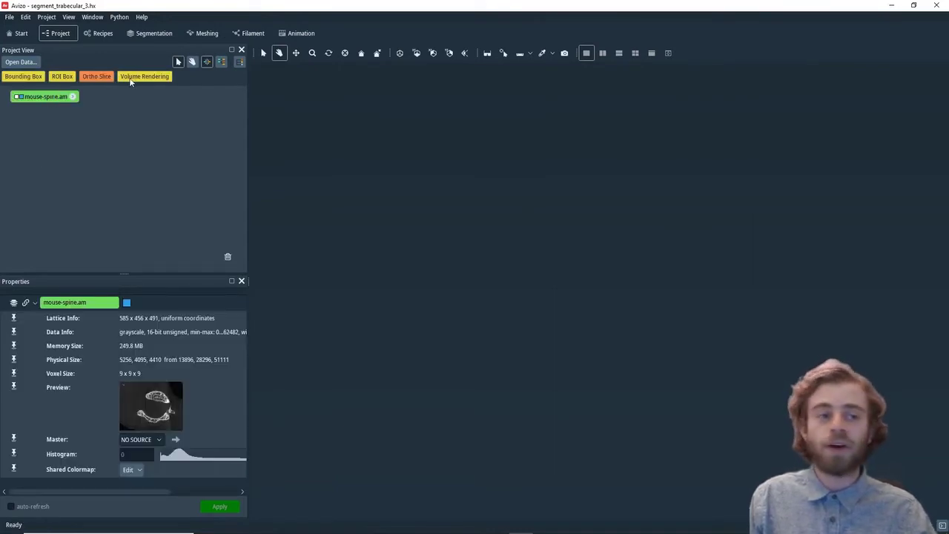
Add a volume rendering and an Ortho Slice of mouse-spine.am, hide the rendering, and show slice 133
click(131, 82)
drag(635, 275, 637, 313)
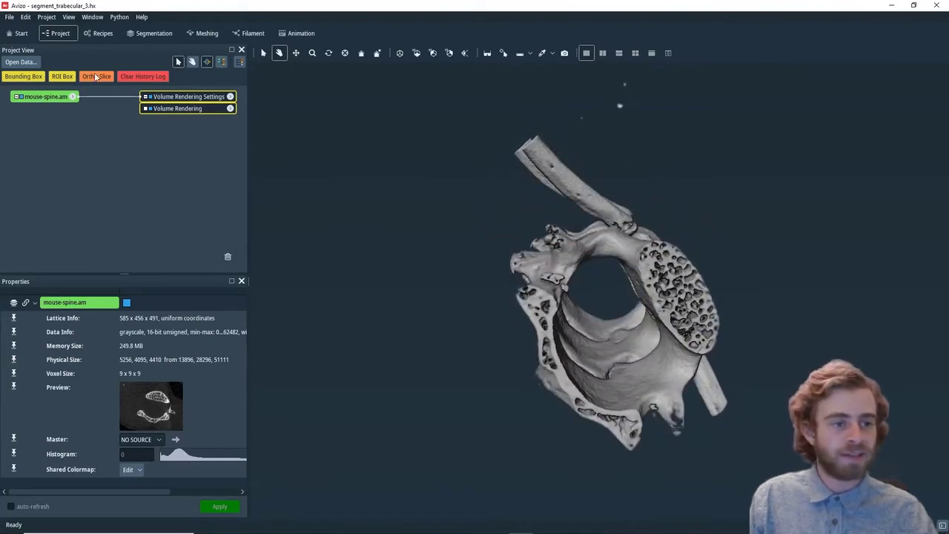
click(96, 76)
click(149, 97)
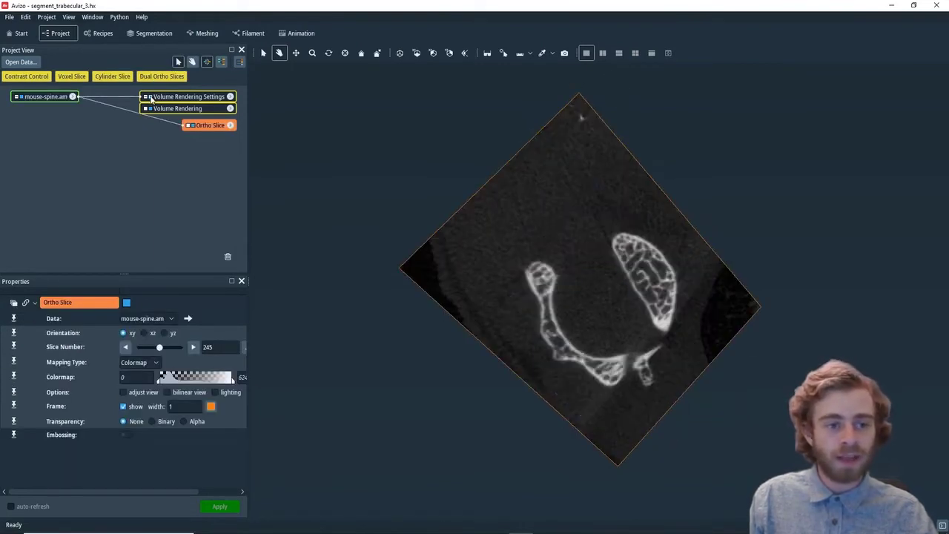
drag(534, 192, 474, 289)
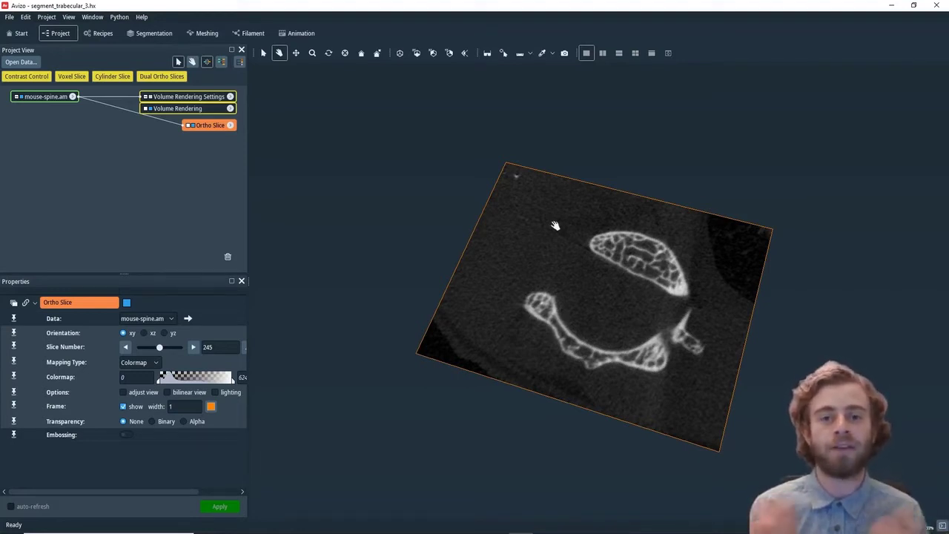
drag(555, 225, 540, 268)
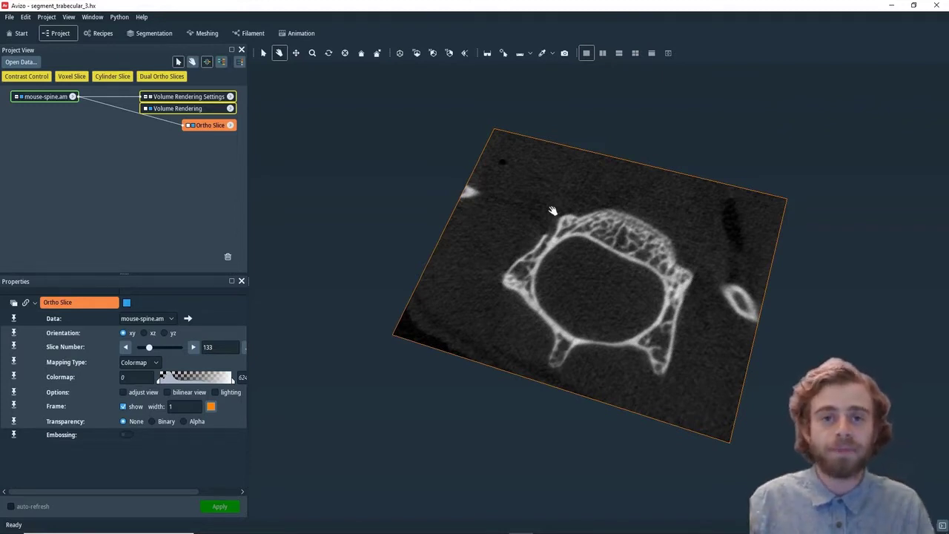
Add an Auto Thresholding module to mouse-spine.am and apply it to create mouse-spine.labels
click(46, 97)
right_click(47, 98)
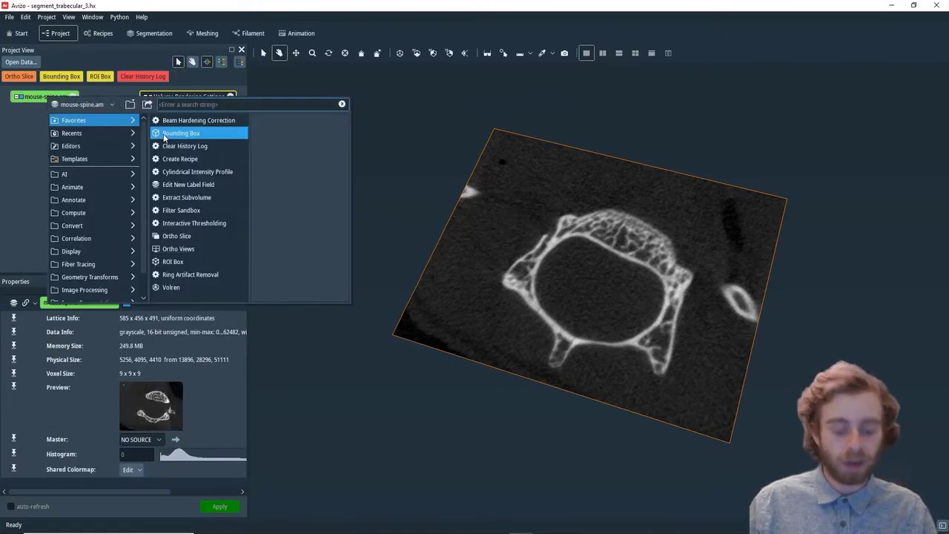
text(auto)
key(Down)
key(Down)
key(Down)
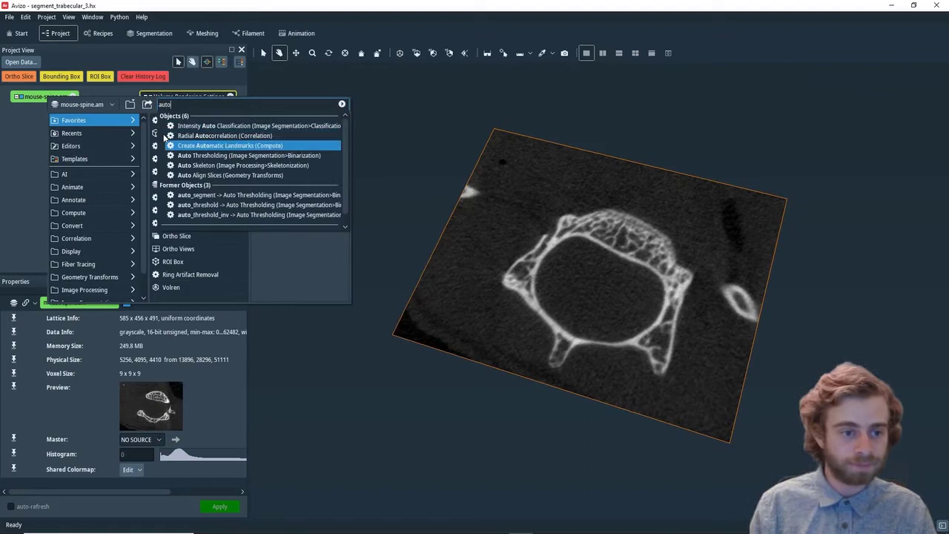
key(Return)
click(219, 507)
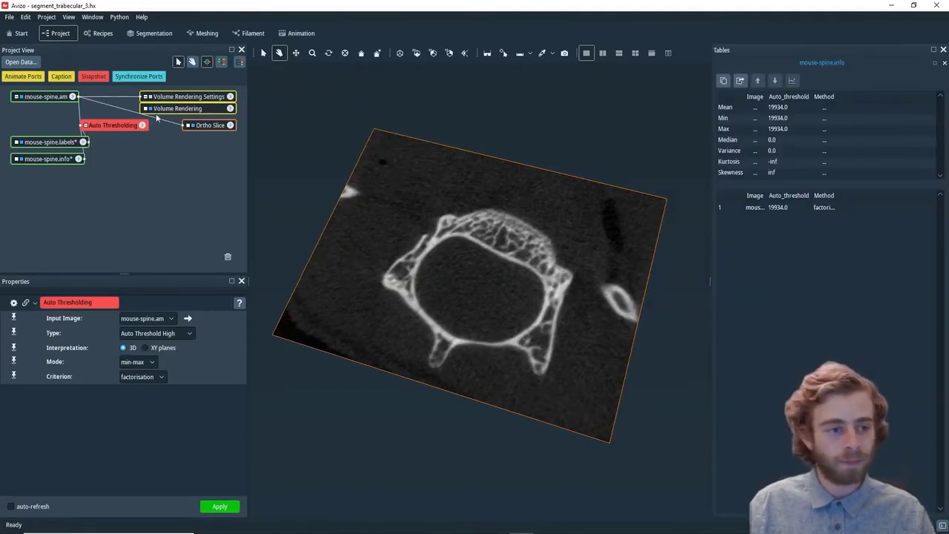
Show mouse-spine.labels on the Ortho Slice and move it to slice 277
click(71, 141)
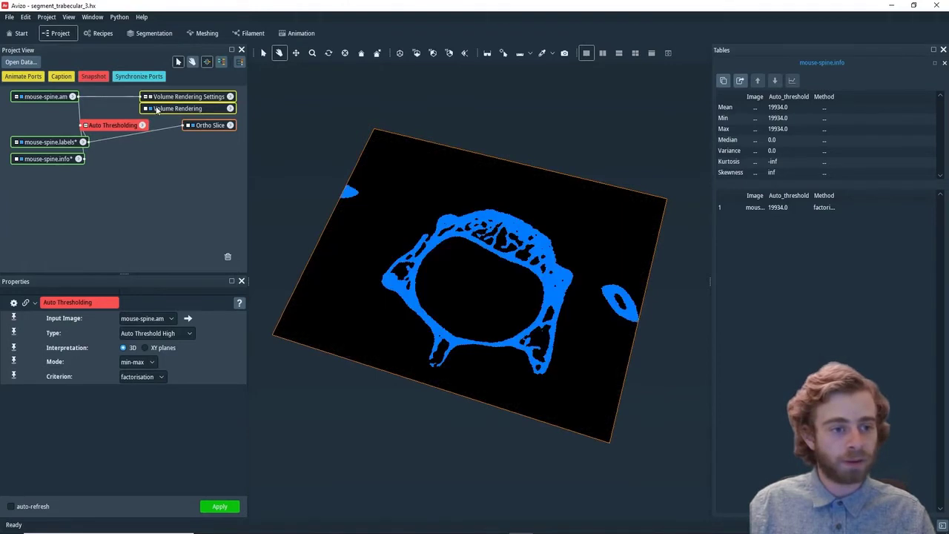
drag(371, 212, 472, 343)
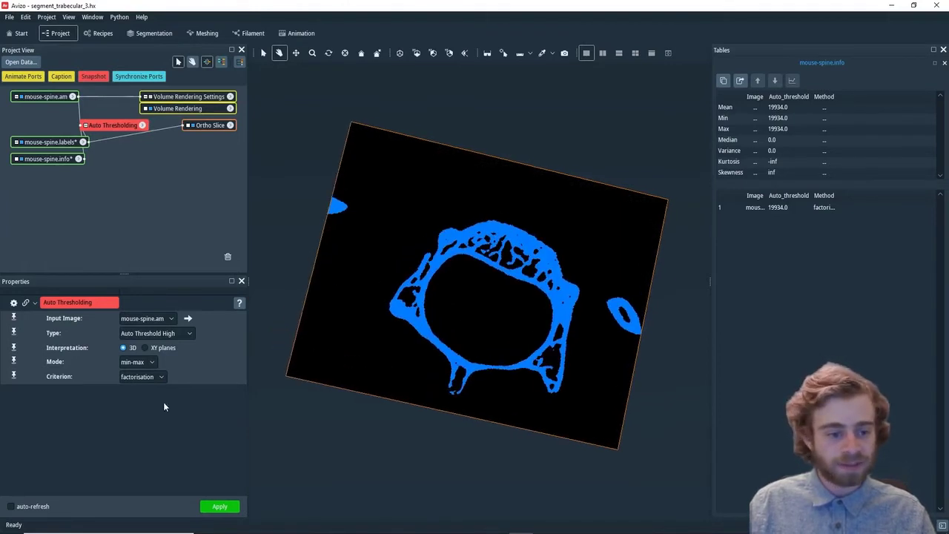
click(210, 125)
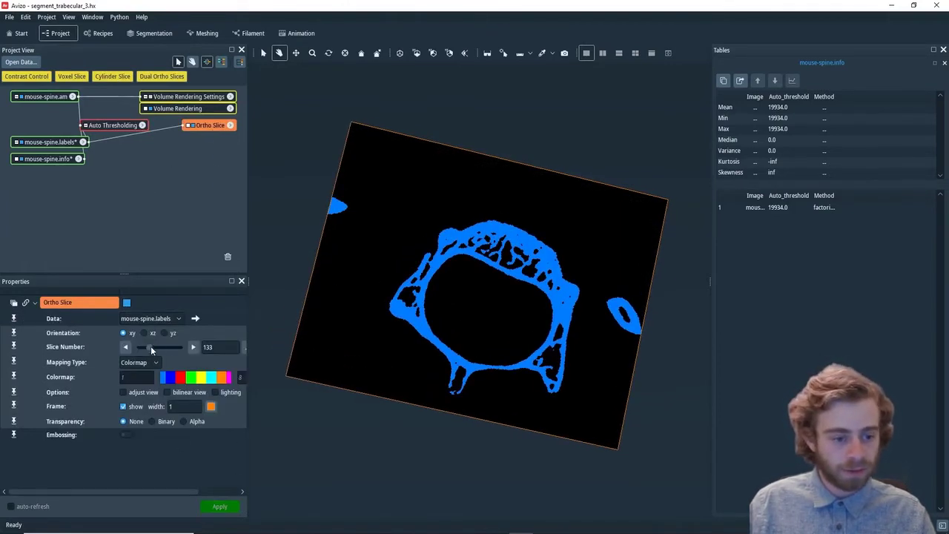
drag(151, 347, 163, 347)
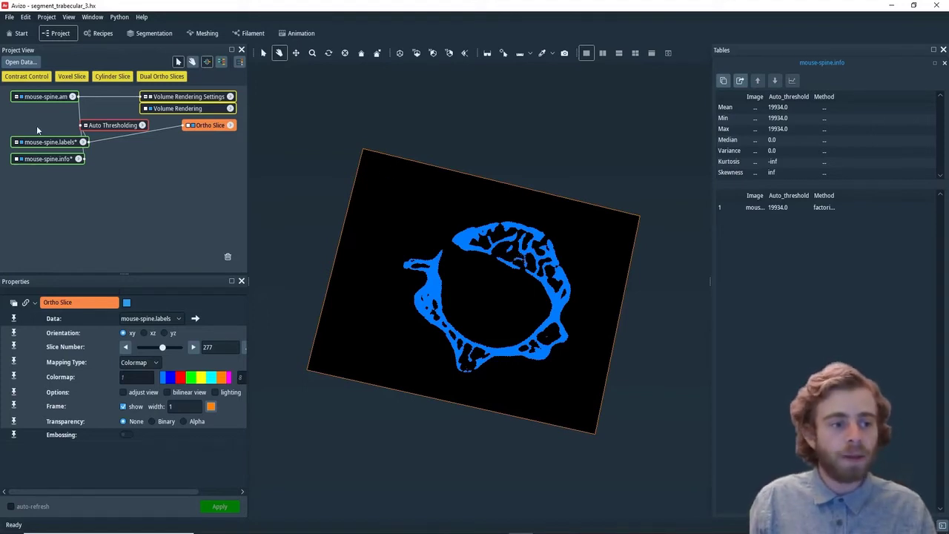
Create a Compute Ambient Occlusion module on mouse-spine.labels by searching 'ambient'
right_click(56, 144)
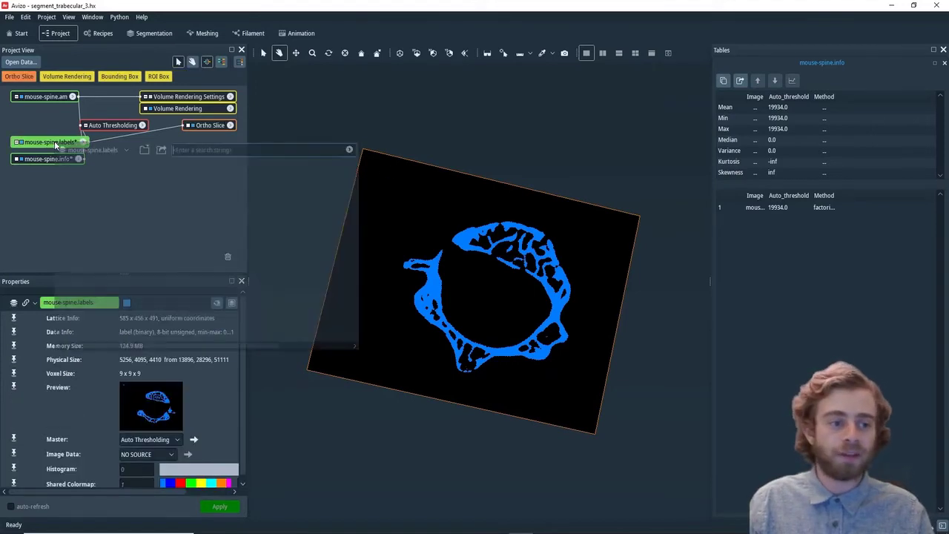
text(ambient)
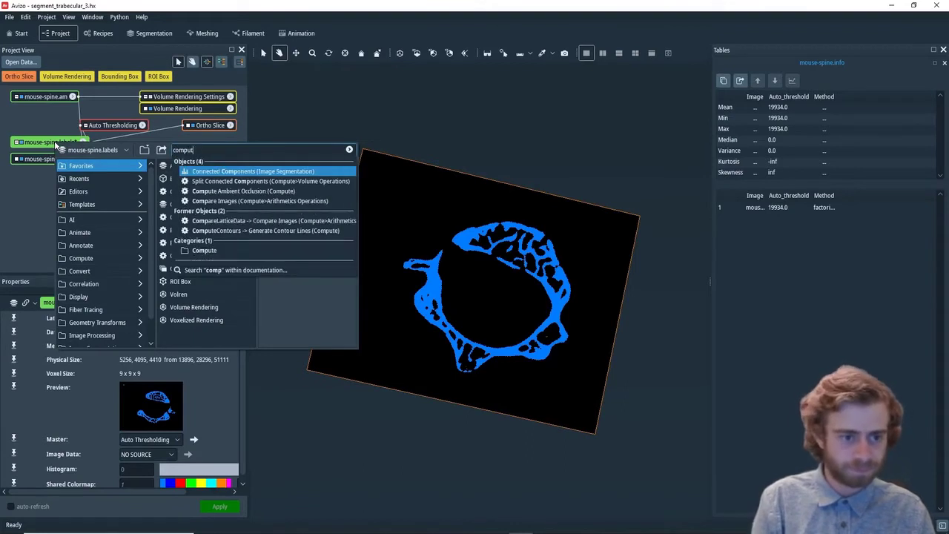
key(Return)
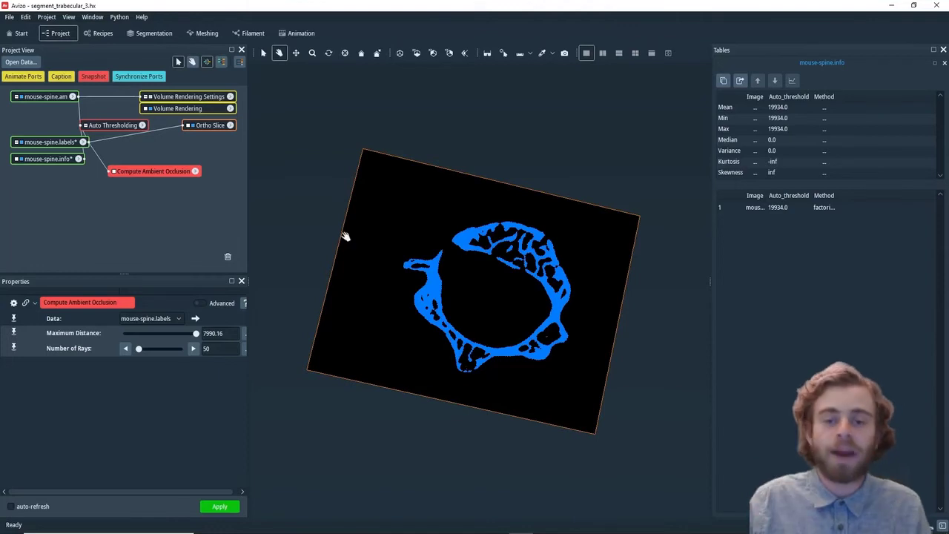
Create a Measurement module from the project's new-object list
right_click(152, 215)
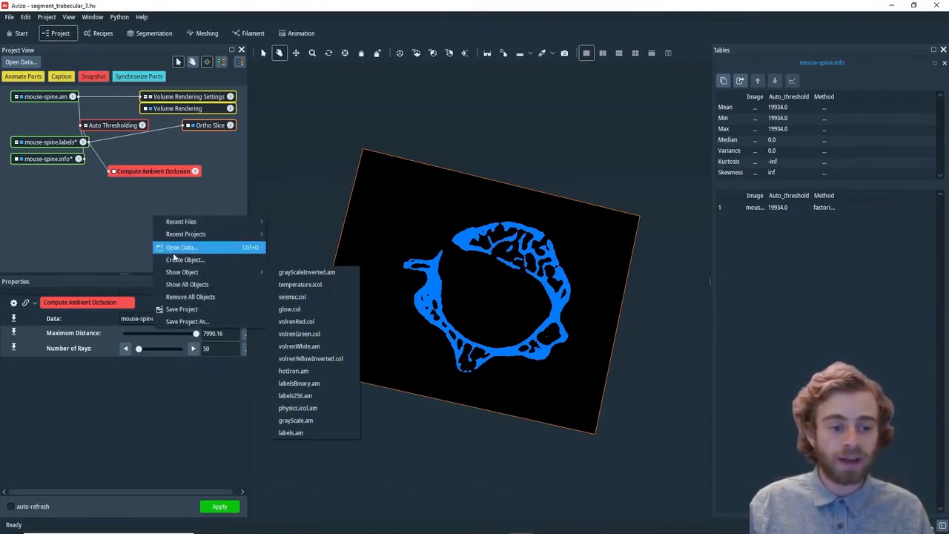
click(175, 259)
text(mea)
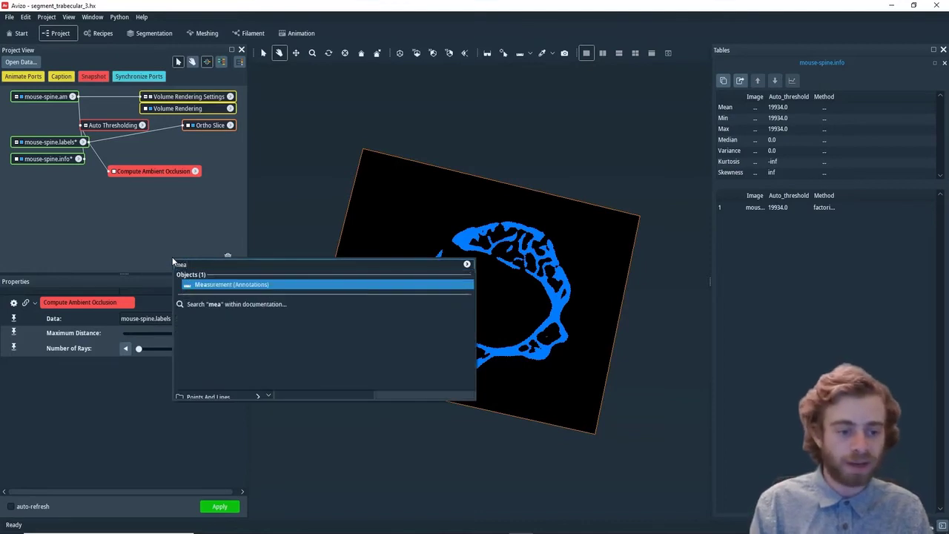
key(Return)
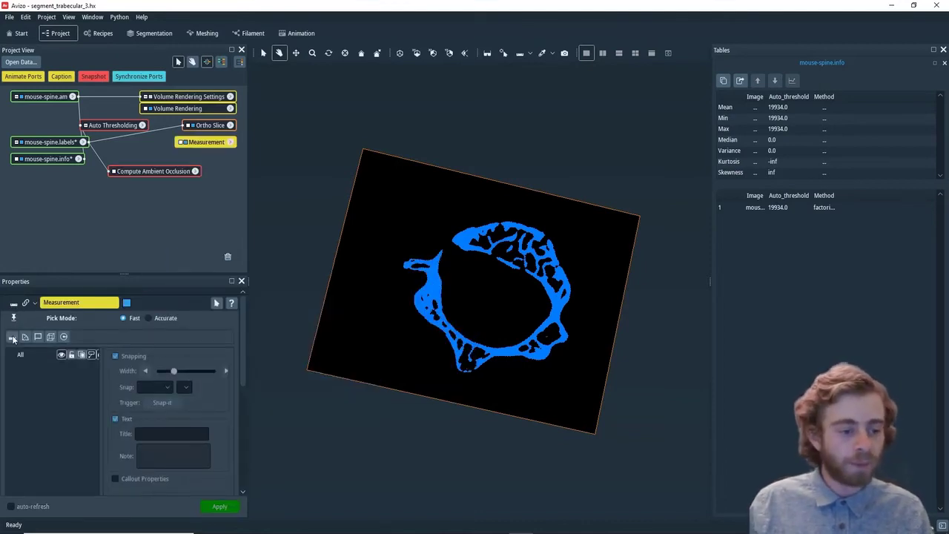
Measure a 557.24-long line across the bone on the slice, then hide the measurement
click(12, 337)
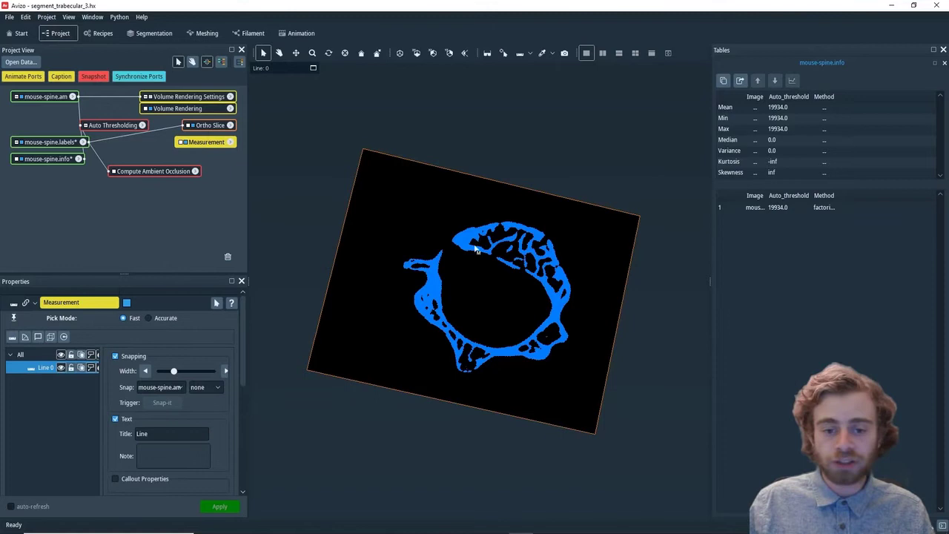
drag(481, 252, 508, 239)
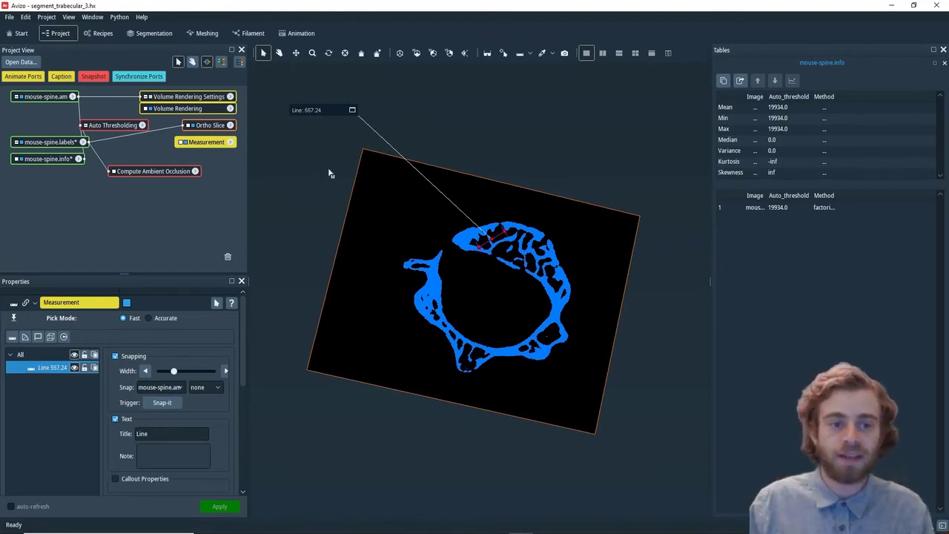
click(182, 142)
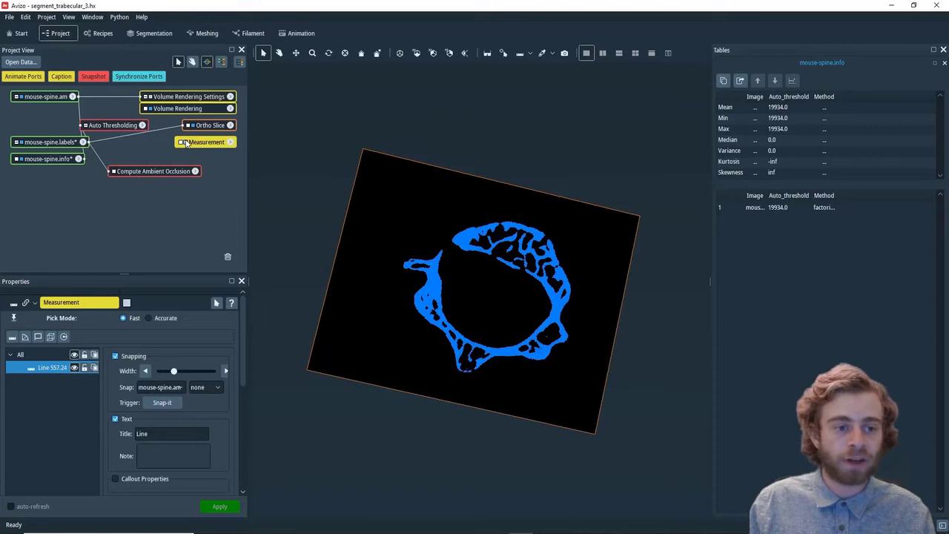
Set Compute Ambient Occlusion's maximum distance to 600 and apply it
click(178, 171)
double_click(213, 333)
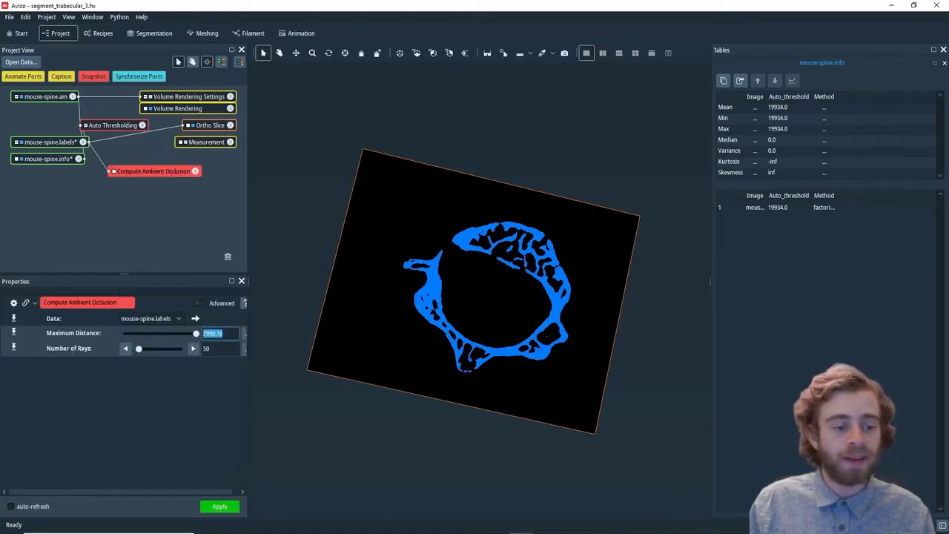
text(6000)
key(BackSpace)
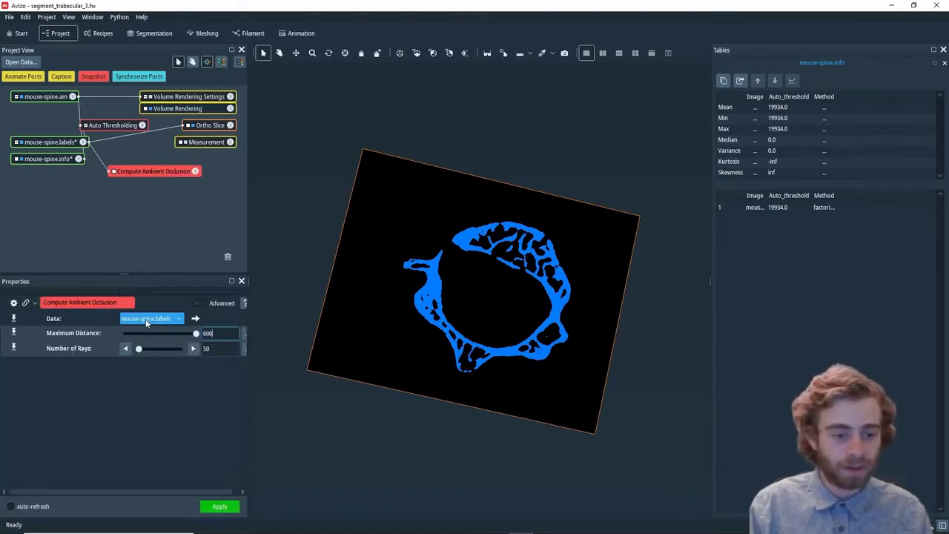
click(215, 507)
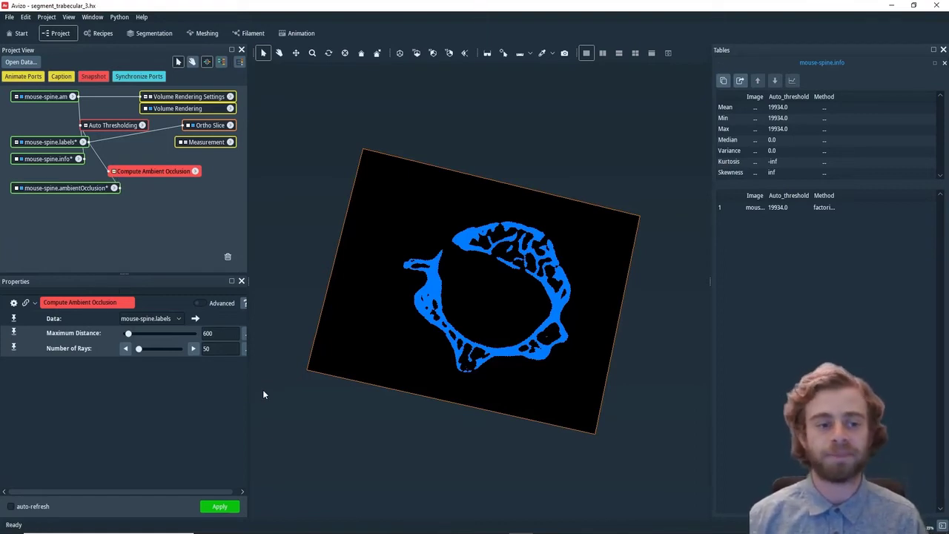
Show mouse-spine.ambientOcclusion on the Ortho Slice, lower the colormap minimum, and move to slice 368
click(87, 189)
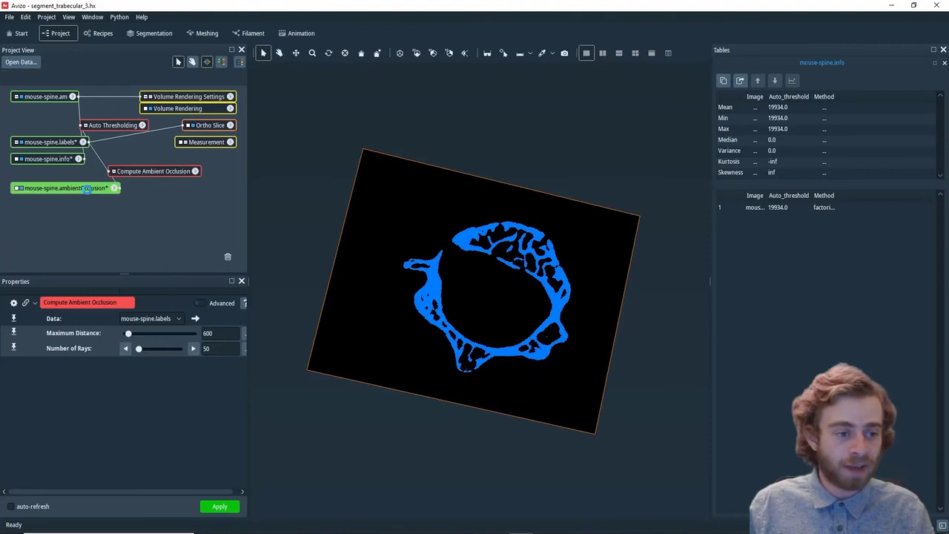
drag(186, 125, 115, 189)
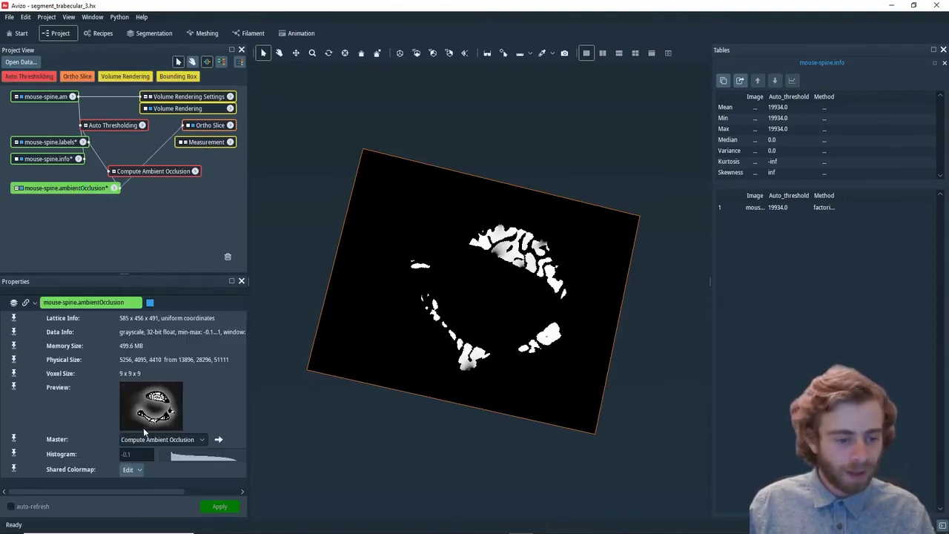
click(210, 126)
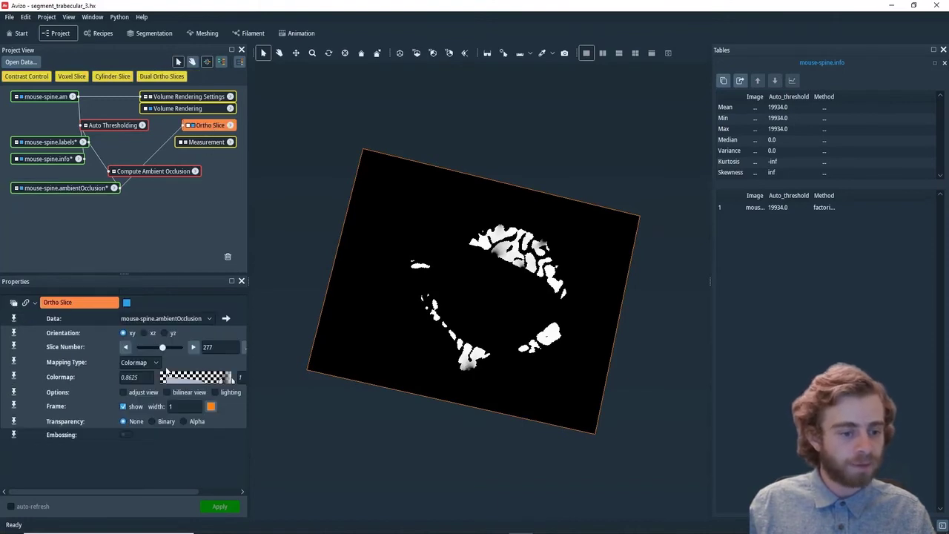
drag(226, 382, 168, 387)
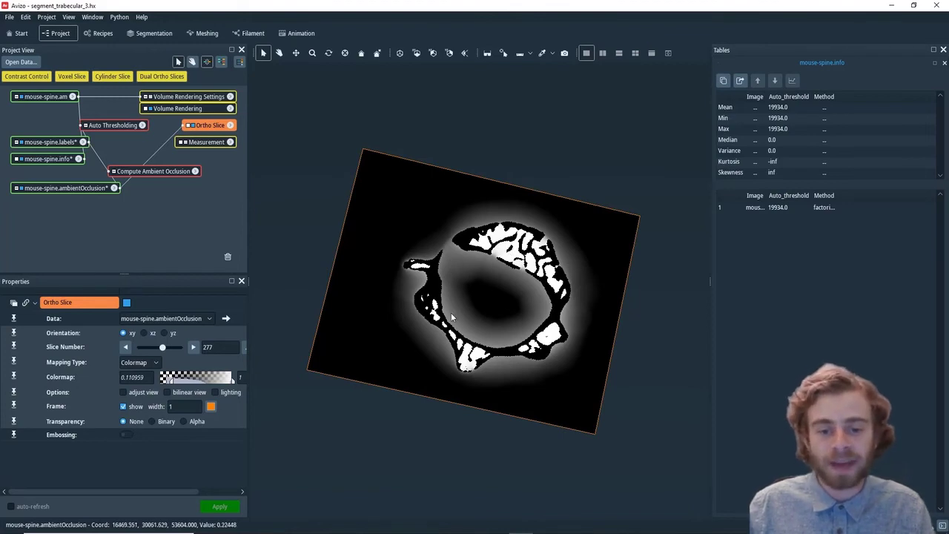
drag(371, 184, 388, 194)
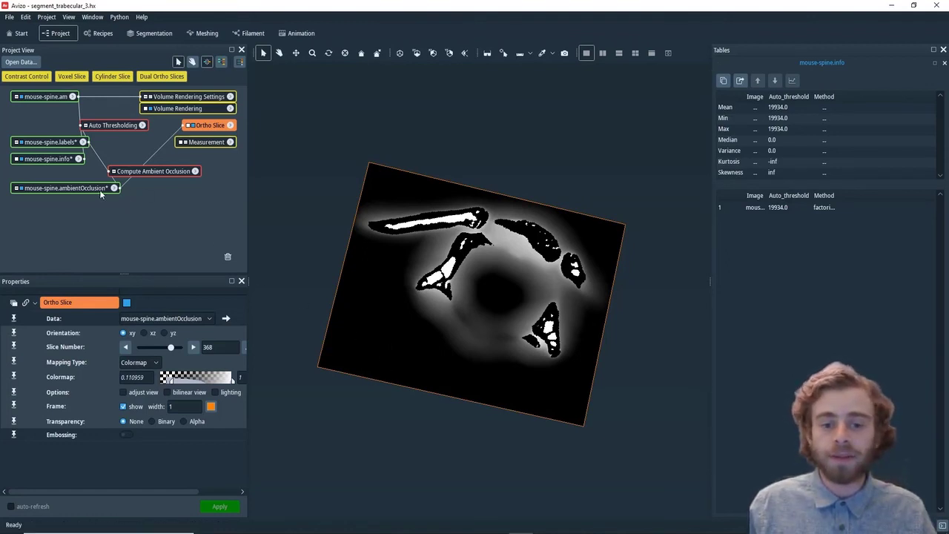
Threshold mouse-spine.ambientOcclusion at 0.8625–1 with Interactive Thresholding, producing mouse-spine.thresholded
right_click(63, 188)
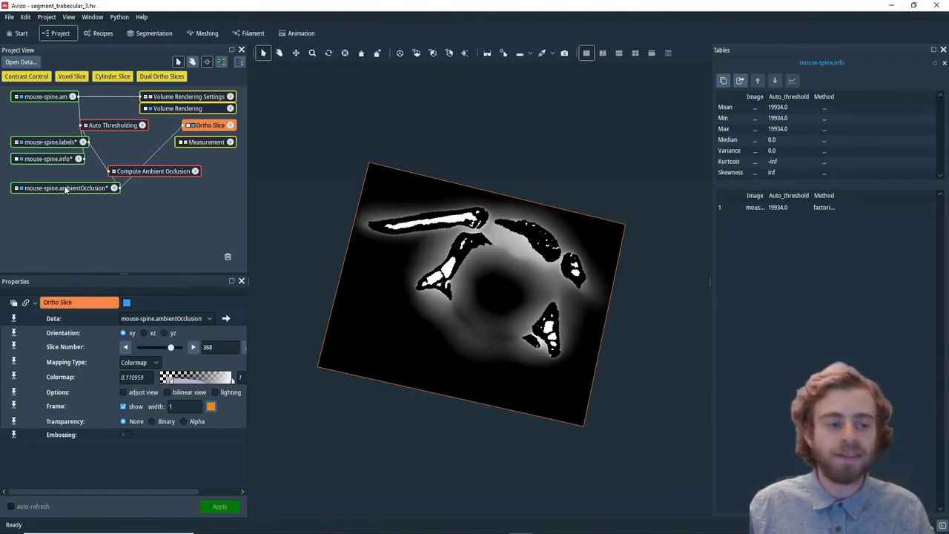
text(inter)
key(Return)
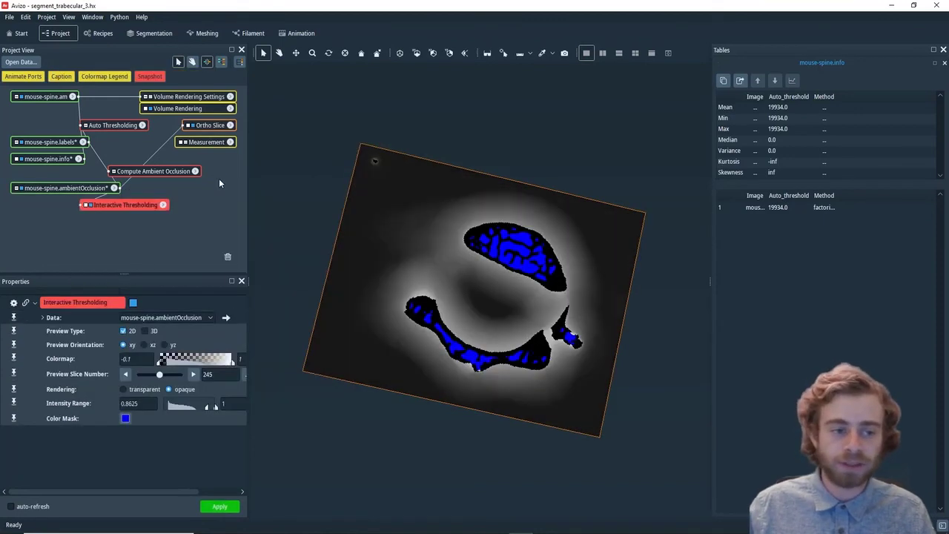
scroll(467, 239, down, 3)
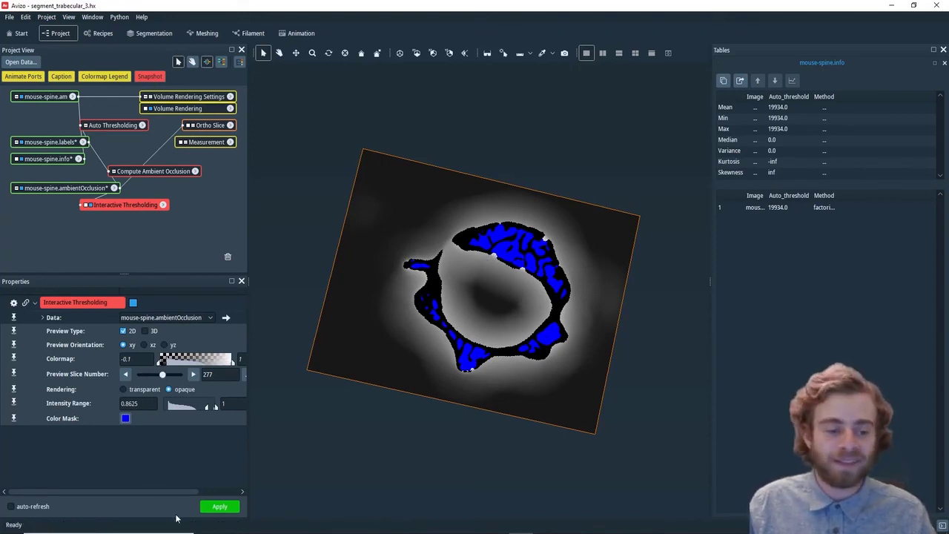
click(220, 507)
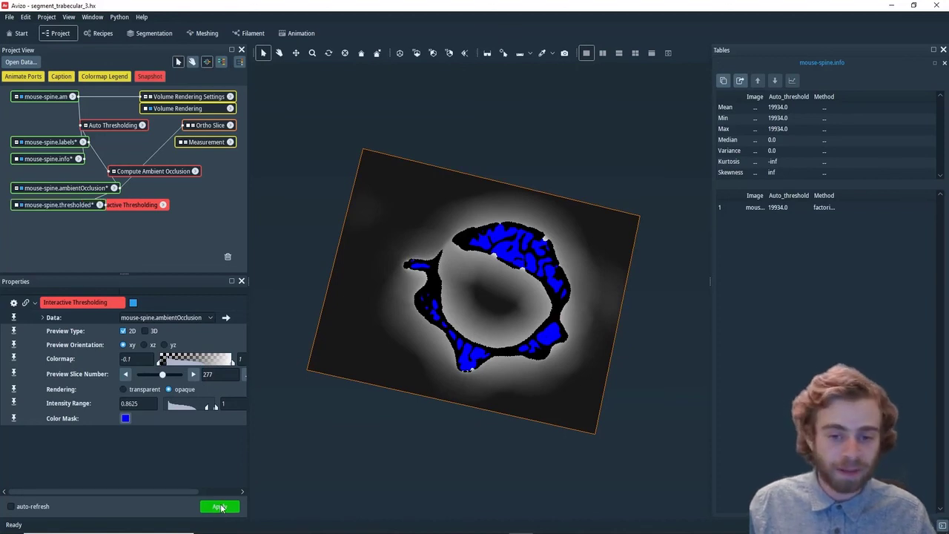
drag(61, 205, 61, 237)
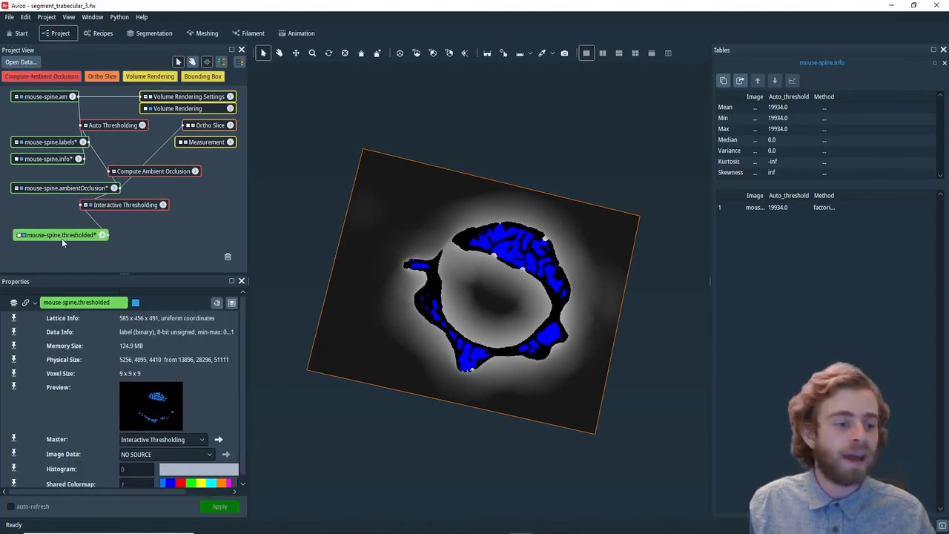
Add a Voxelized Rendering of mouse-spine.thresholded and rotate it to a face-on view
right_click(62, 237)
text(vox)
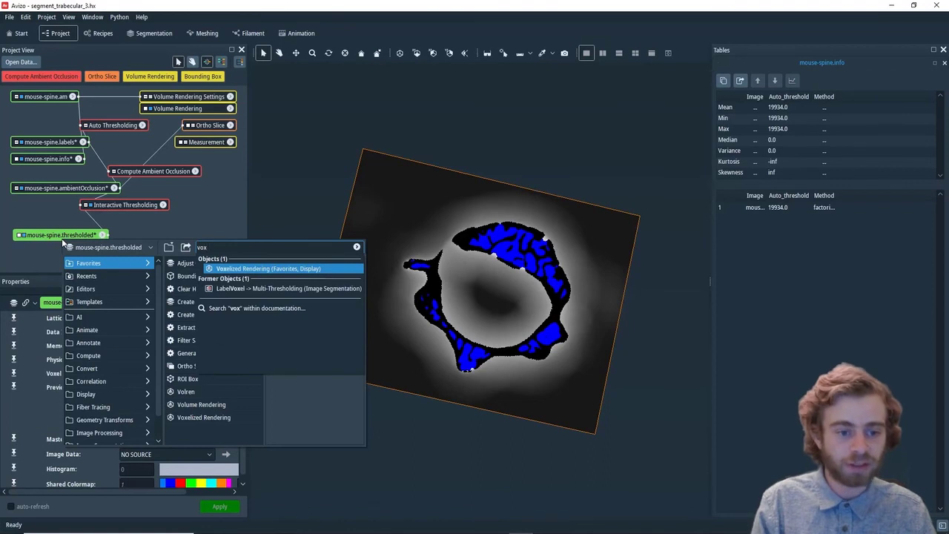
key(Return)
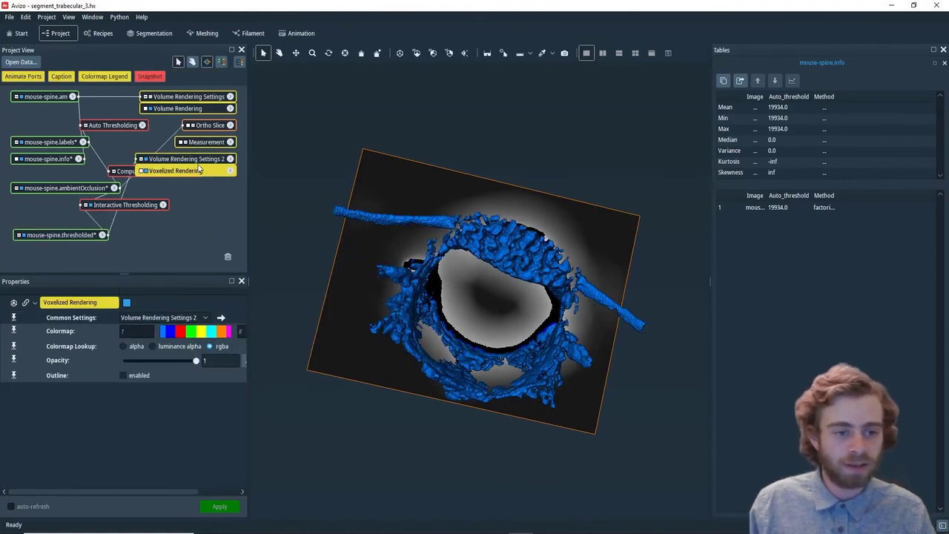
click(174, 161)
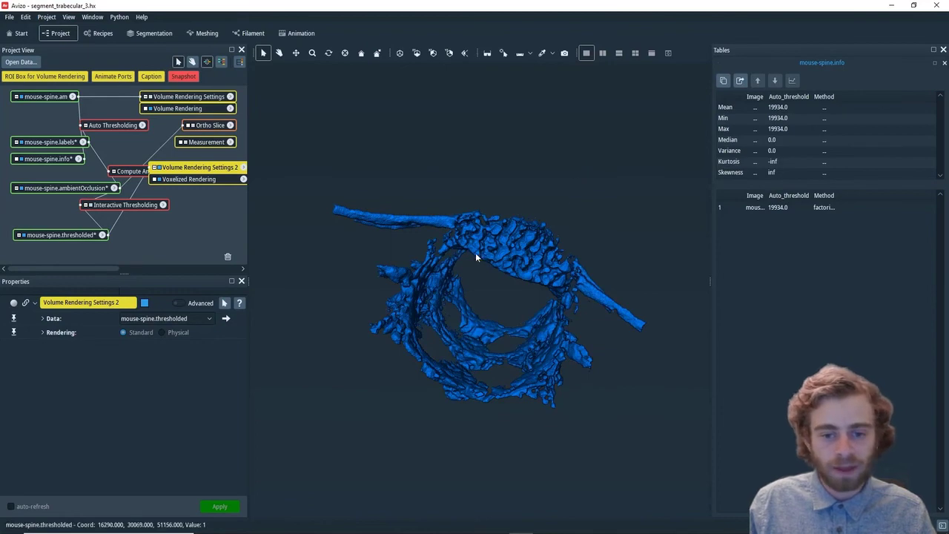
key(Escape)
drag(575, 161, 454, 296)
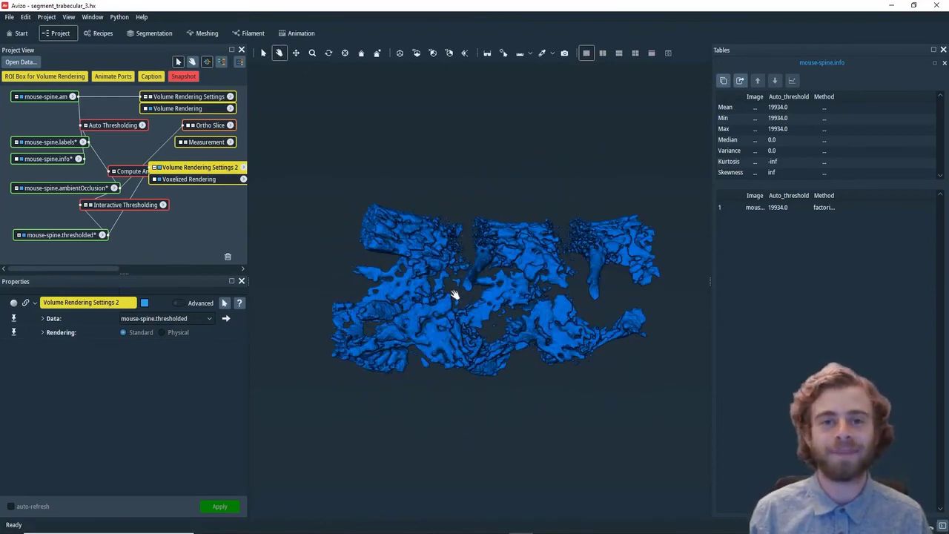